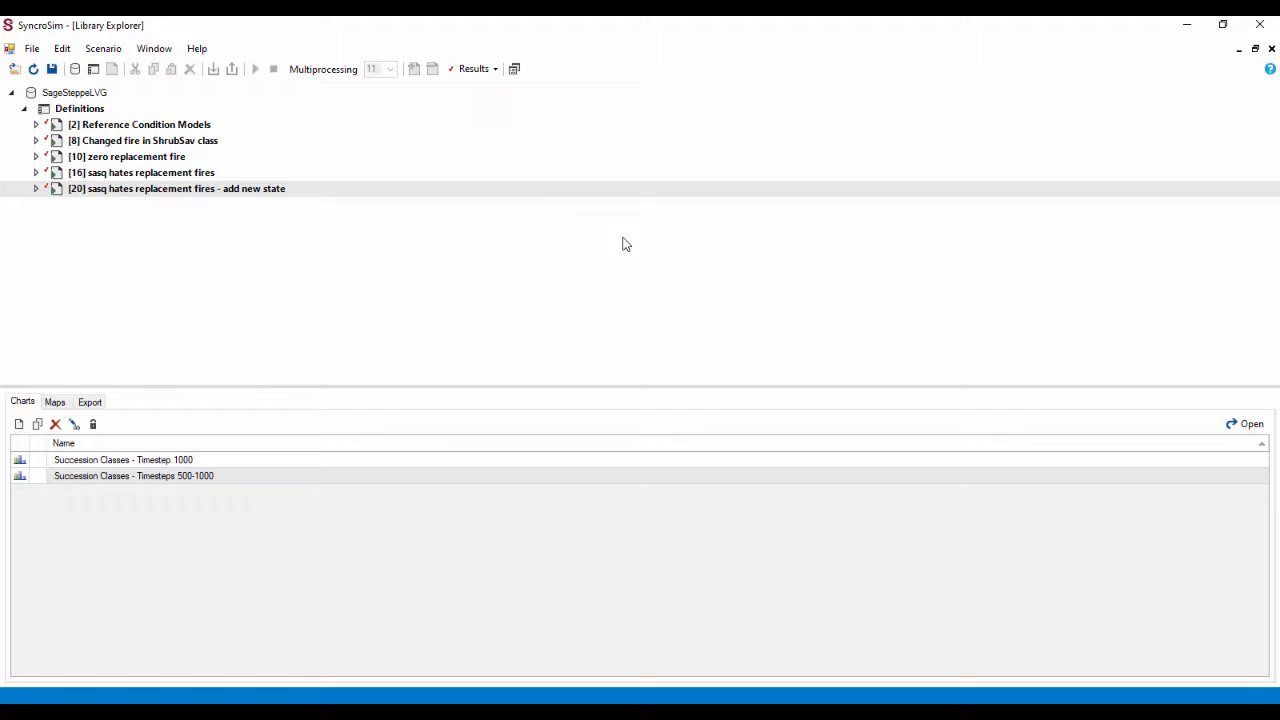
Step: Duplicate the "sasq hates replacement fires - add new state" scenario within Definitions
{"action": "right_click", "coordinate": [128, 193]}
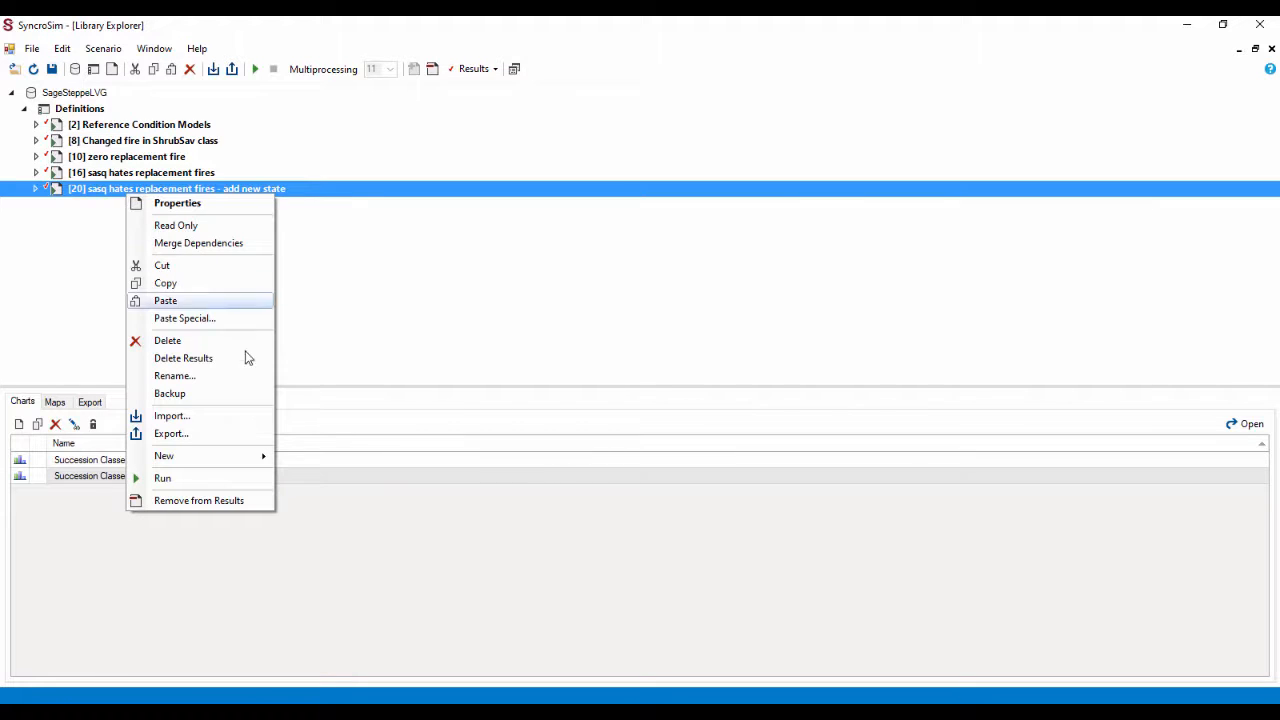
{"action": "left_click", "coordinate": [208, 285]}
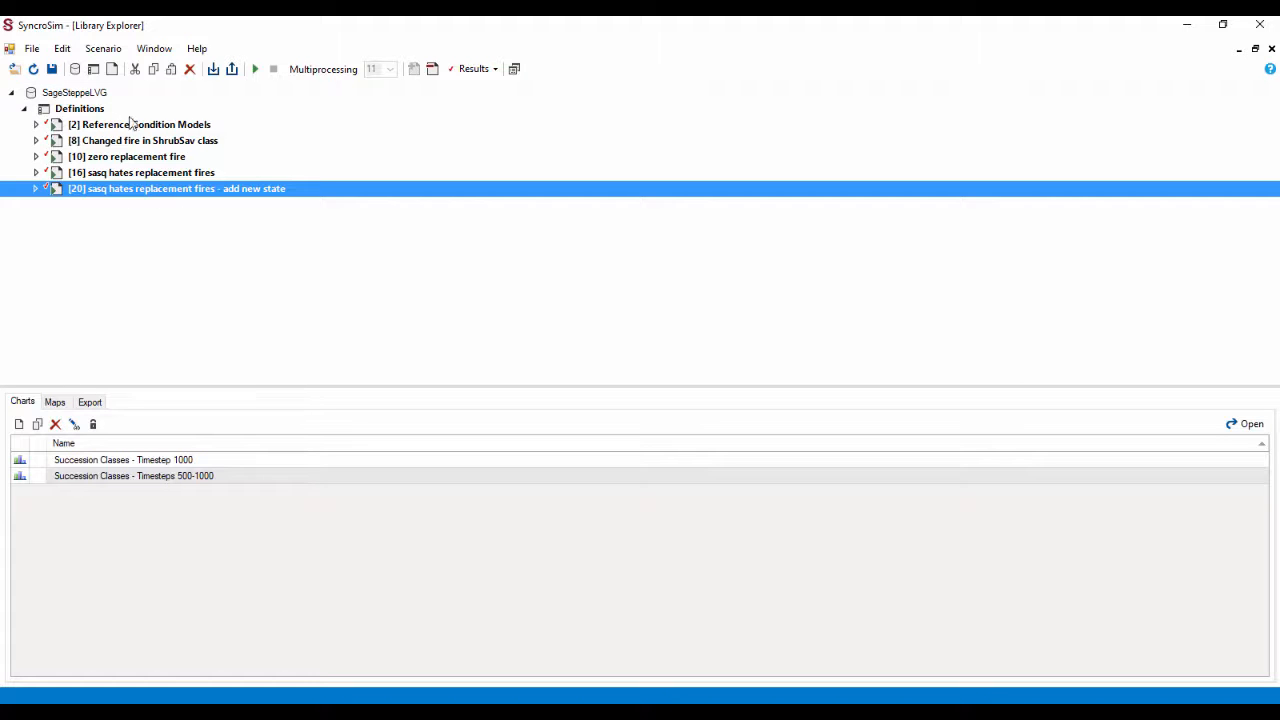
{"action": "right_click", "coordinate": [100, 111]}
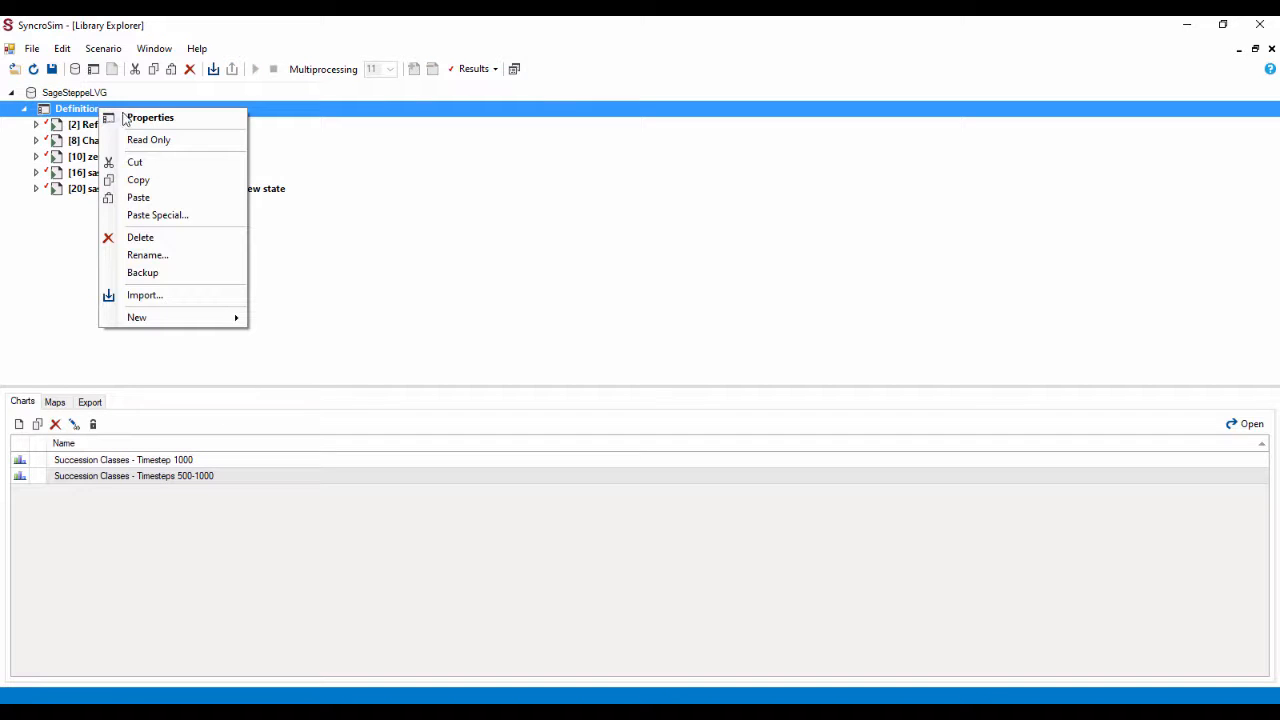
{"action": "left_click", "coordinate": [186, 199]}
{"action": "left_click", "coordinate": [190, 206]}
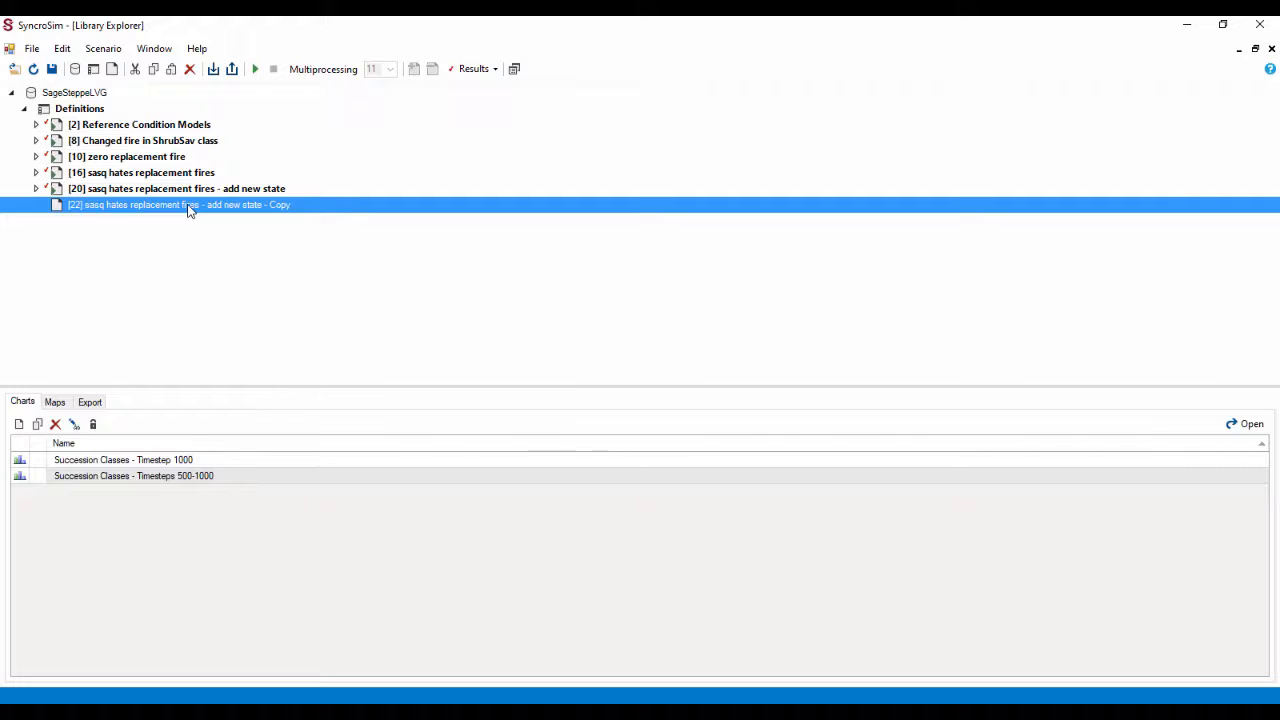
Step: Rename the copied scenario "sasq hates replacement fires - add new state - then delete a state" and note the Late1:OPN deletion in its description
{"action": "right_click", "coordinate": [190, 206]}
{"action": "left_click", "coordinate": [252, 368]}
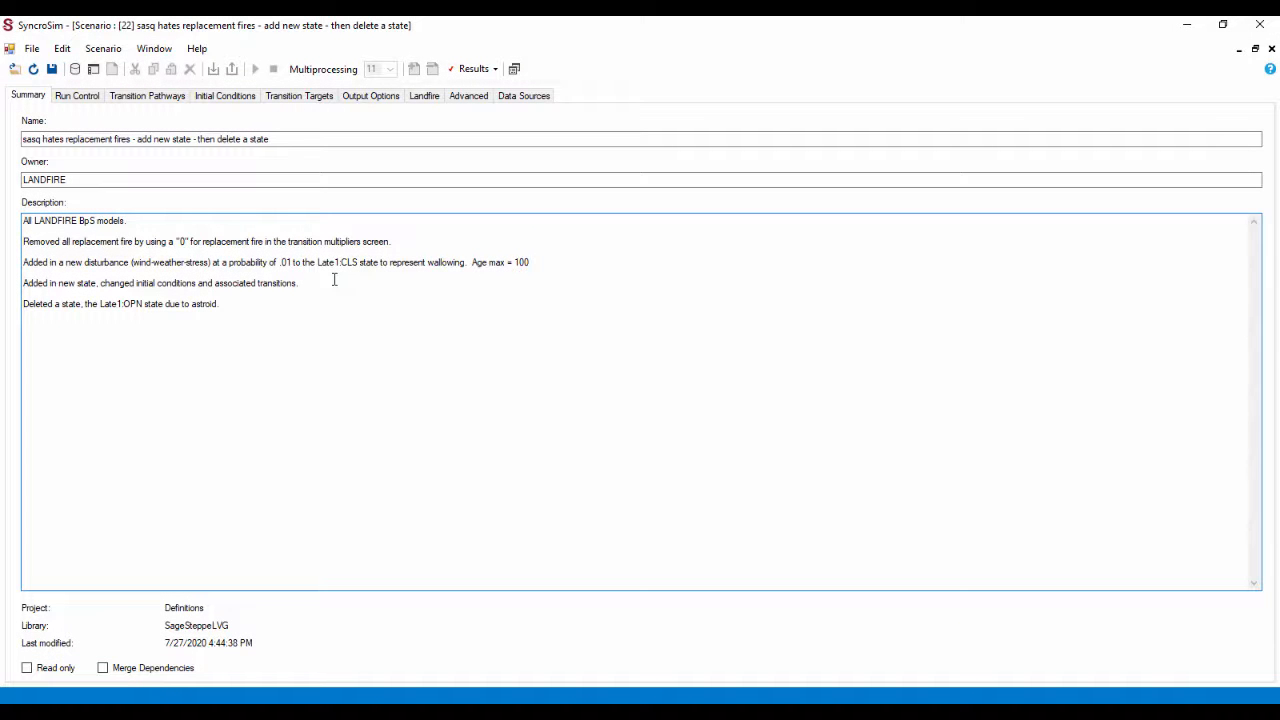
Step: Delete the Late1:OPN state class from the scenario's transition pathways diagram for stratum 11260_1_7_8_9_10_19
{"action": "left_click", "coordinate": [158, 97]}
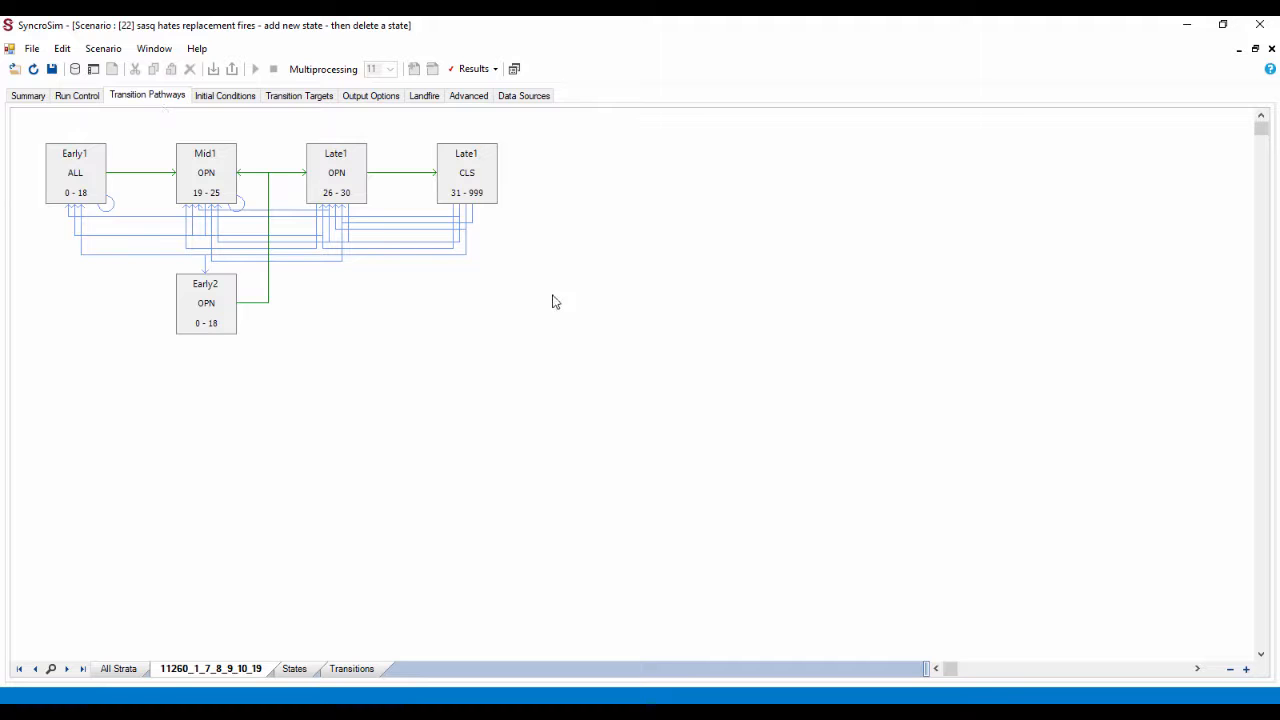
{"action": "left_click", "coordinate": [1246, 668]}
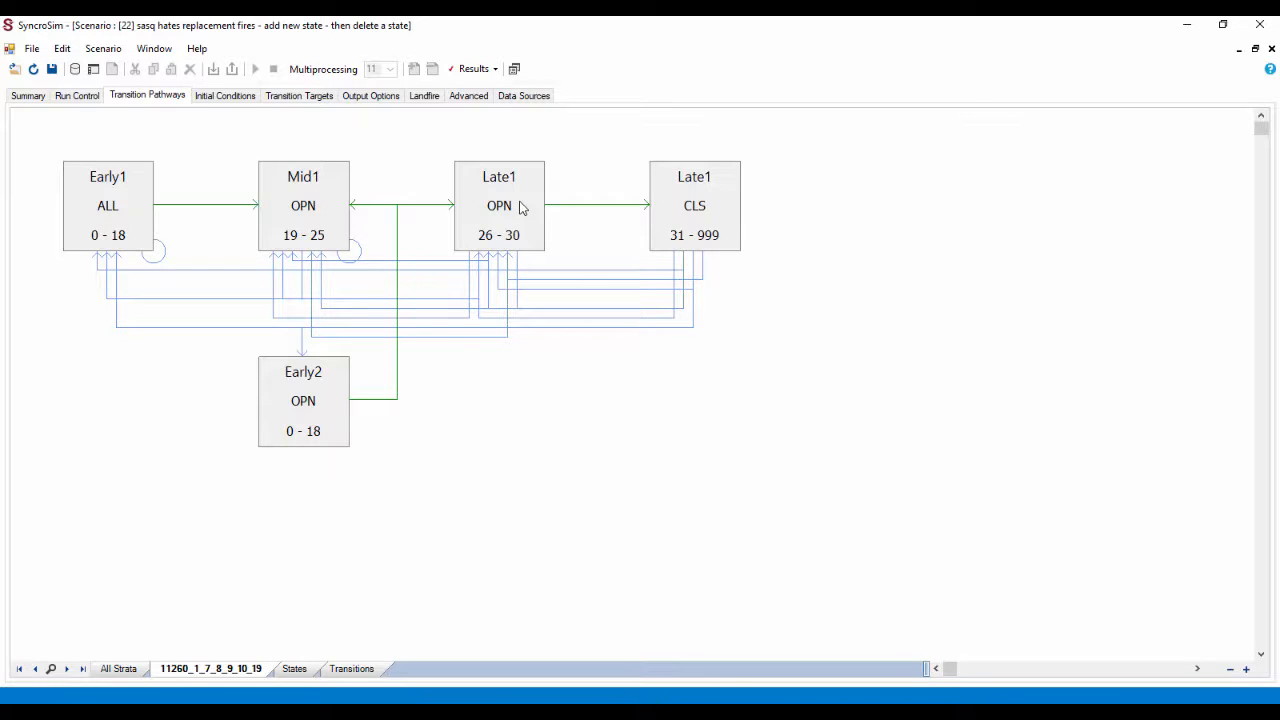
{"action": "right_click", "coordinate": [519, 207]}
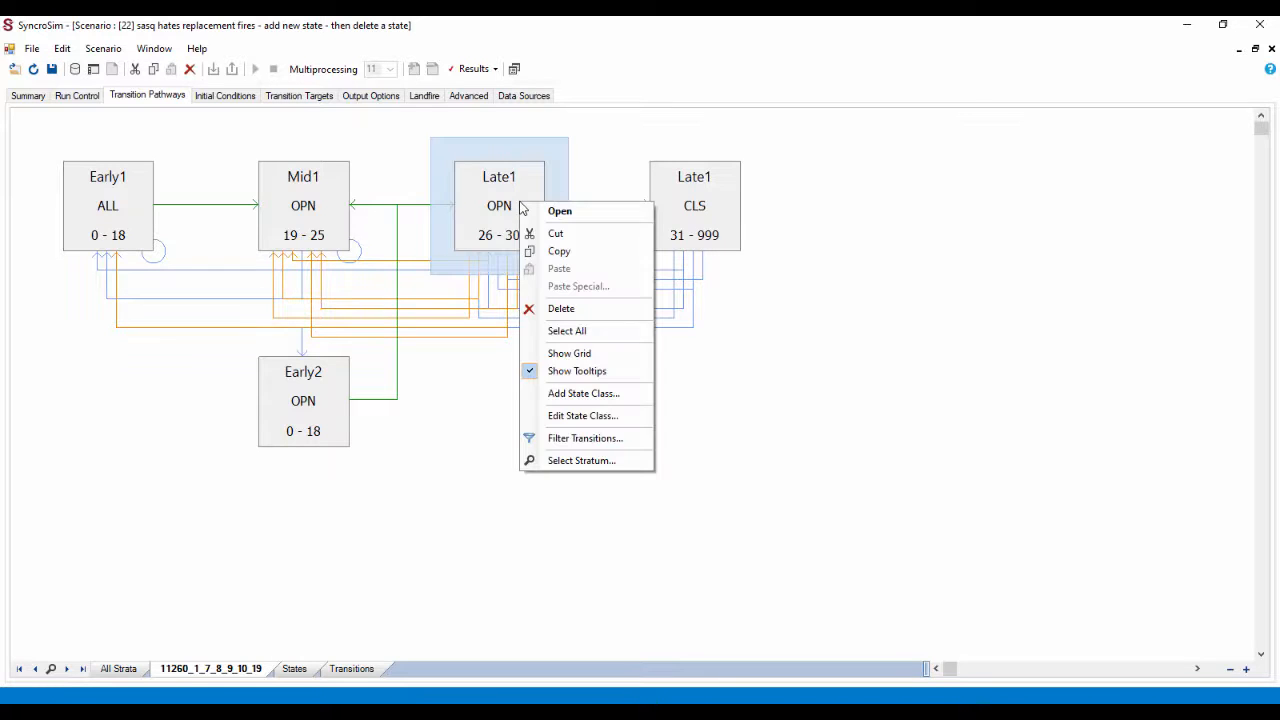
{"action": "left_click", "coordinate": [604, 311]}
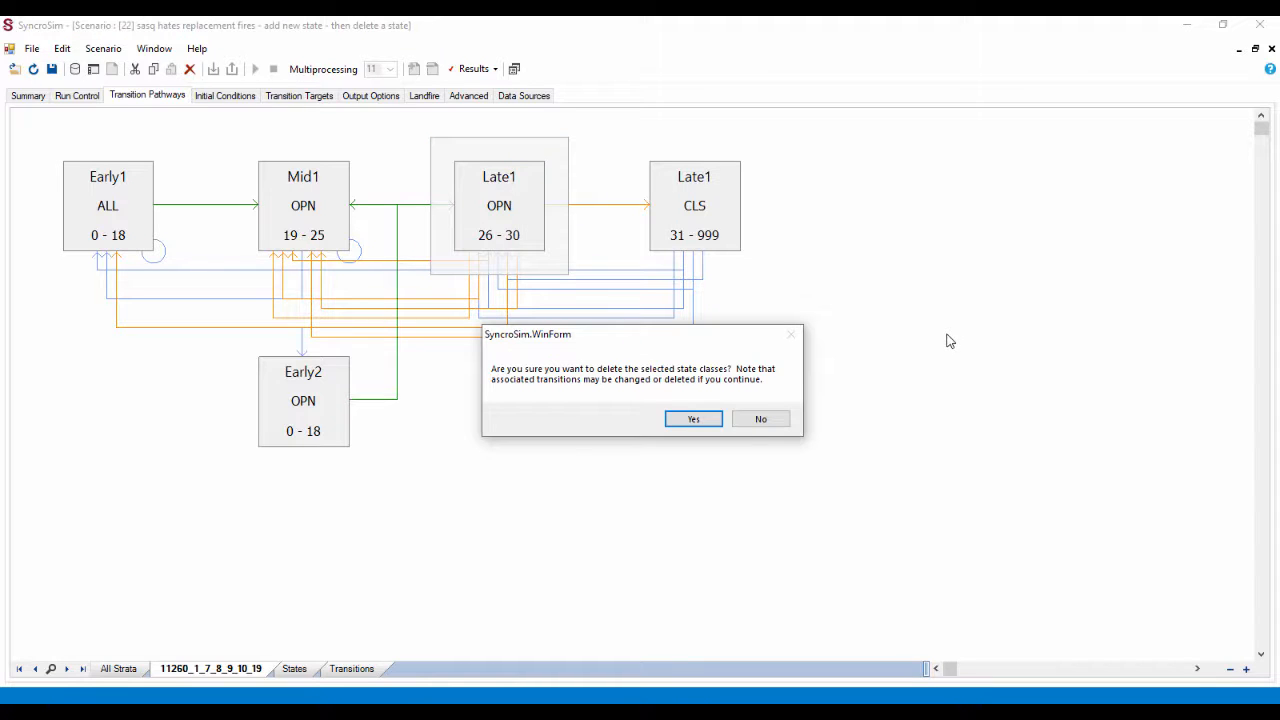
{"action": "left_click", "coordinate": [709, 423]}
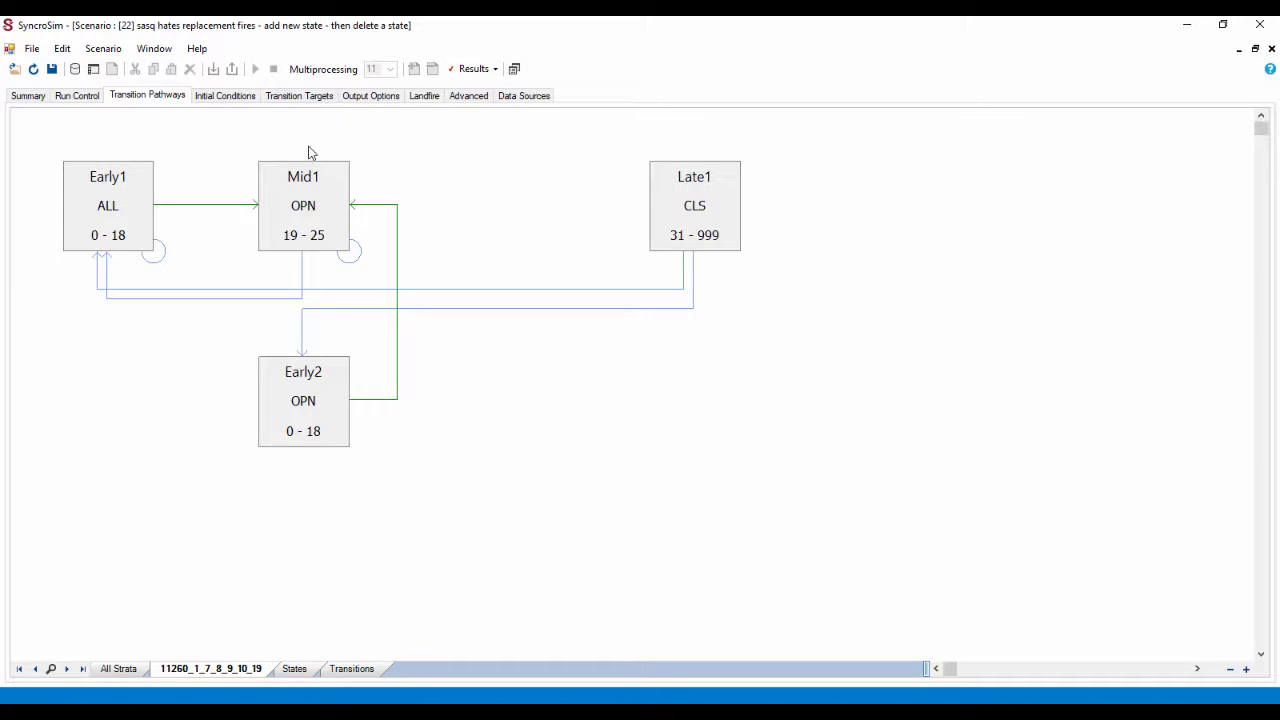
Step: Delete the Late1:OPN record from the non-spatial initial conditions distribution
{"action": "left_click", "coordinate": [226, 96]}
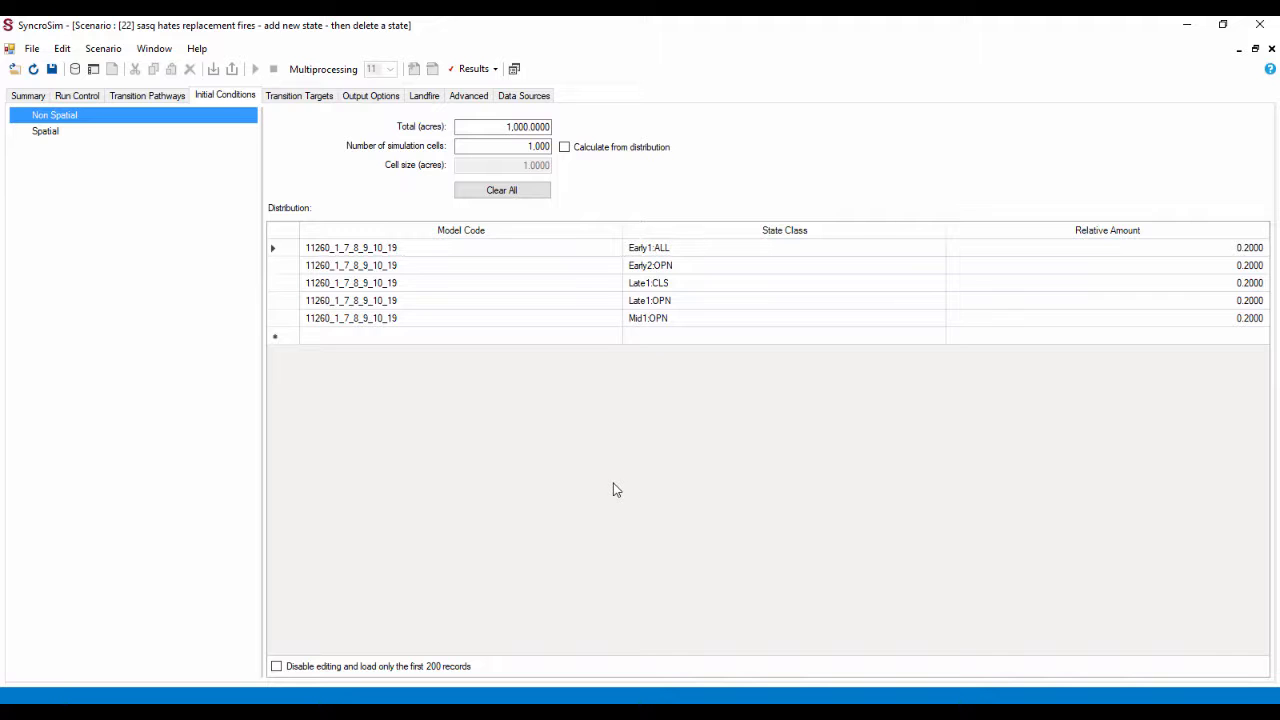
{"action": "left_click", "coordinate": [286, 306]}
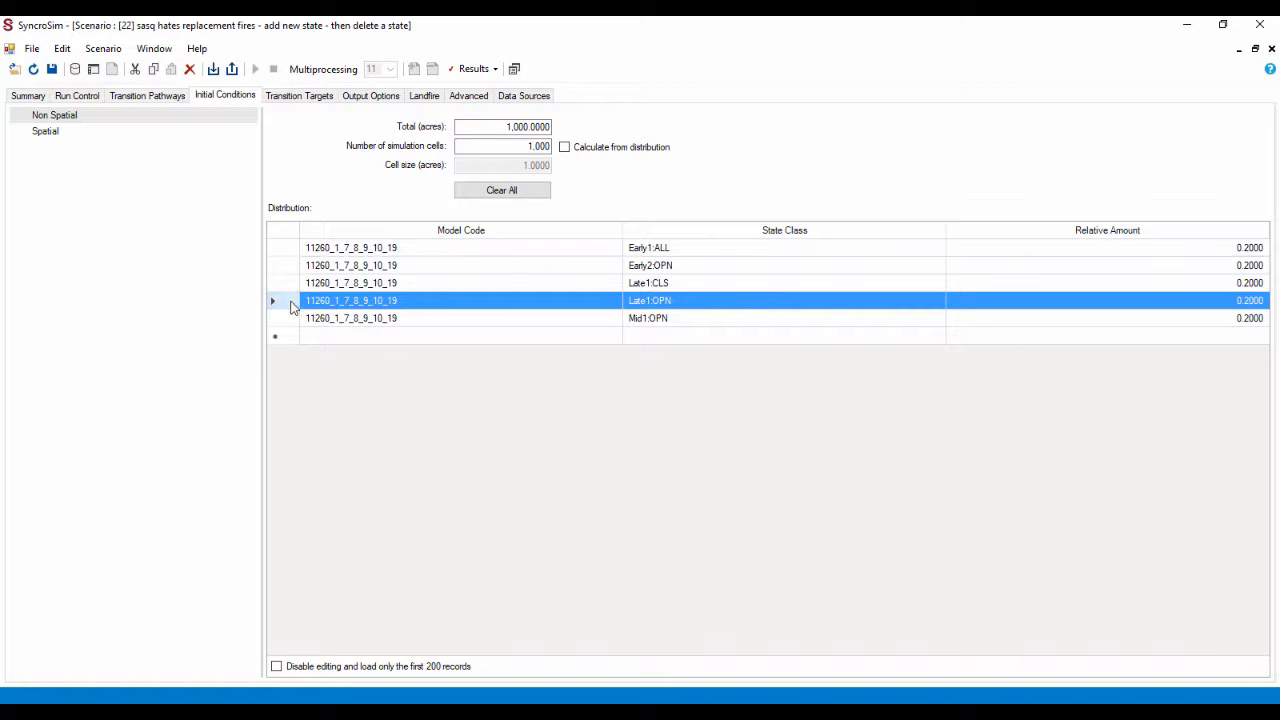
{"action": "right_click", "coordinate": [296, 306]}
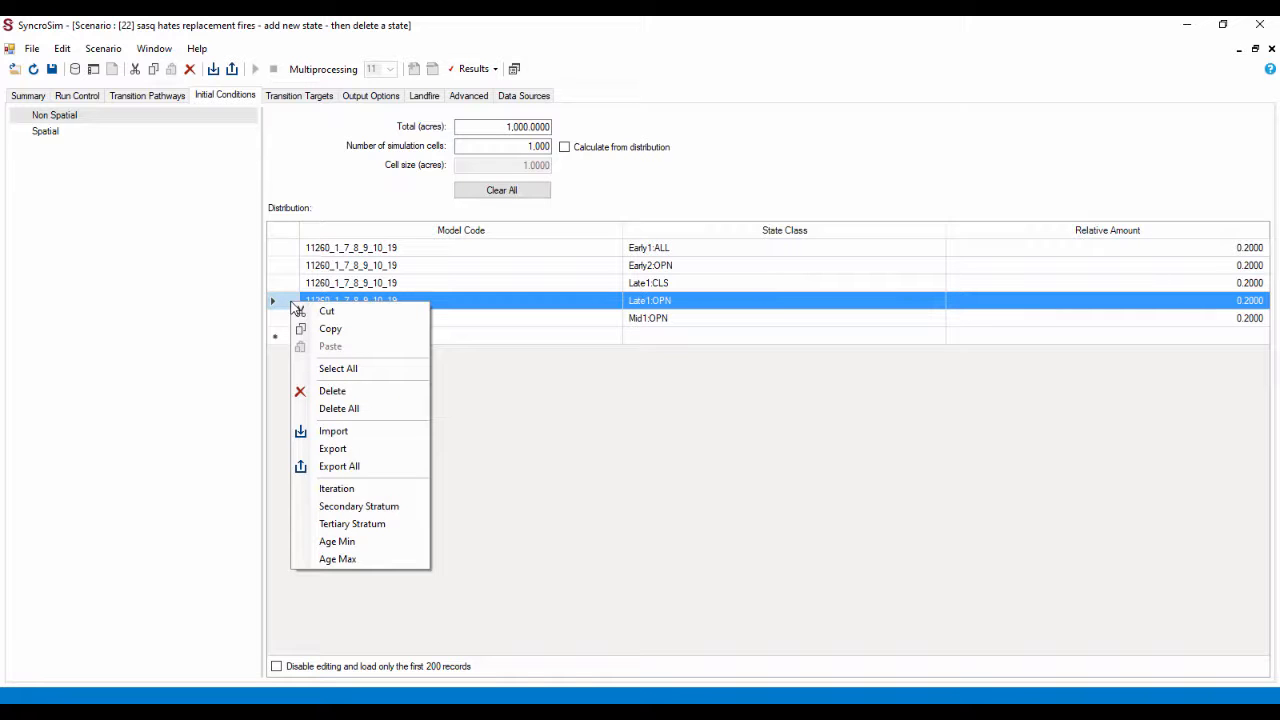
{"action": "left_click", "coordinate": [343, 395]}
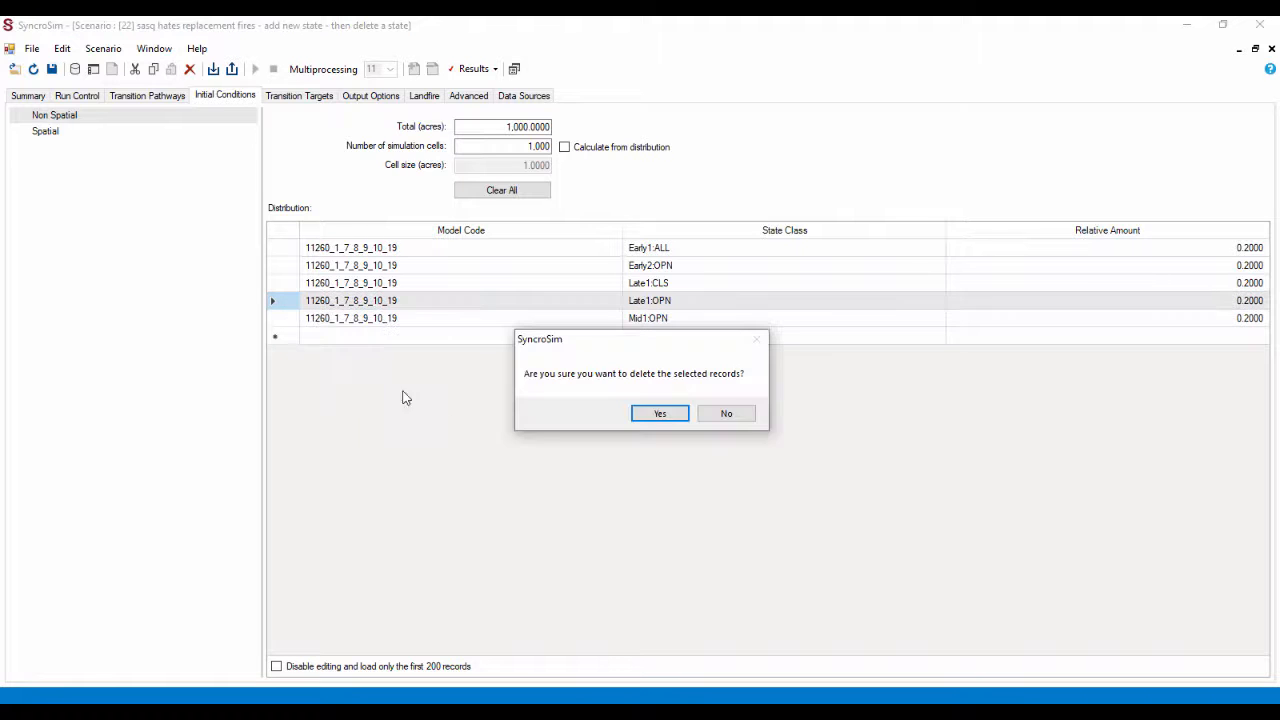
{"action": "left_click", "coordinate": [650, 415]}
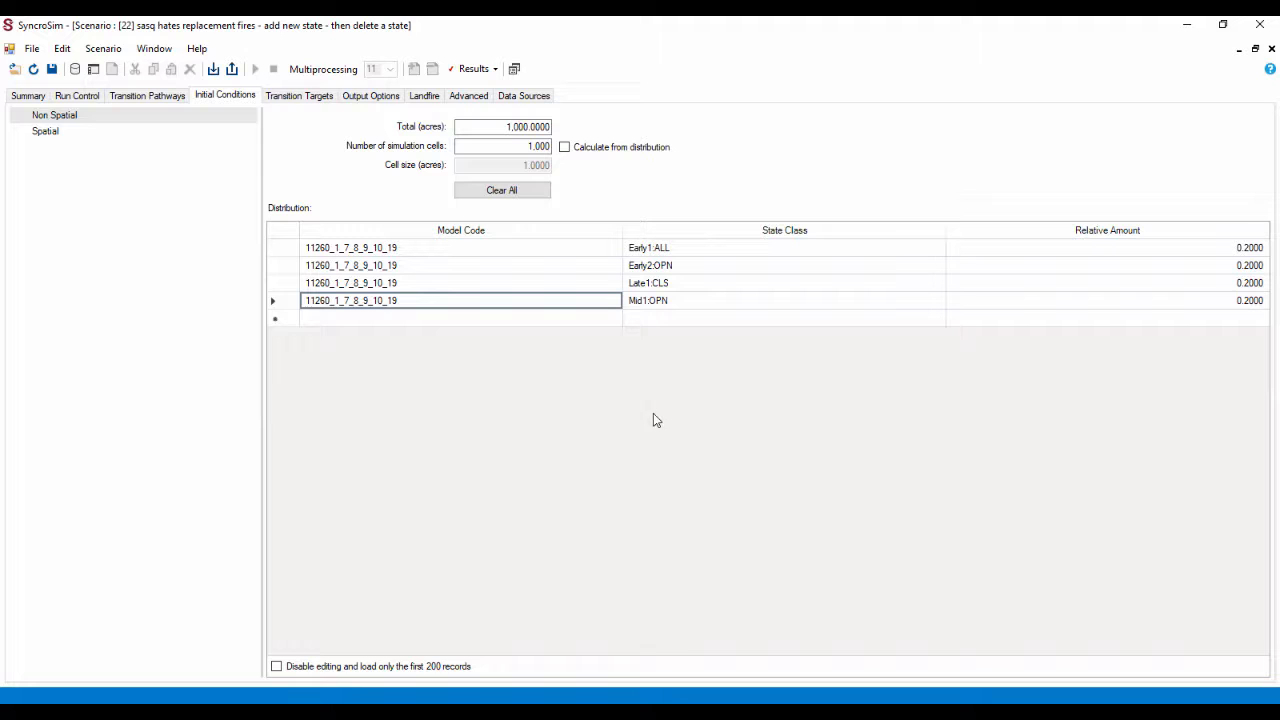
Step: Set the relative amount to 0.25 for each of Early1:ALL, Early2:OPN, Late1:CLS and Mid1:OPN in the initial conditions
{"action": "left_click", "coordinate": [1258, 249]}
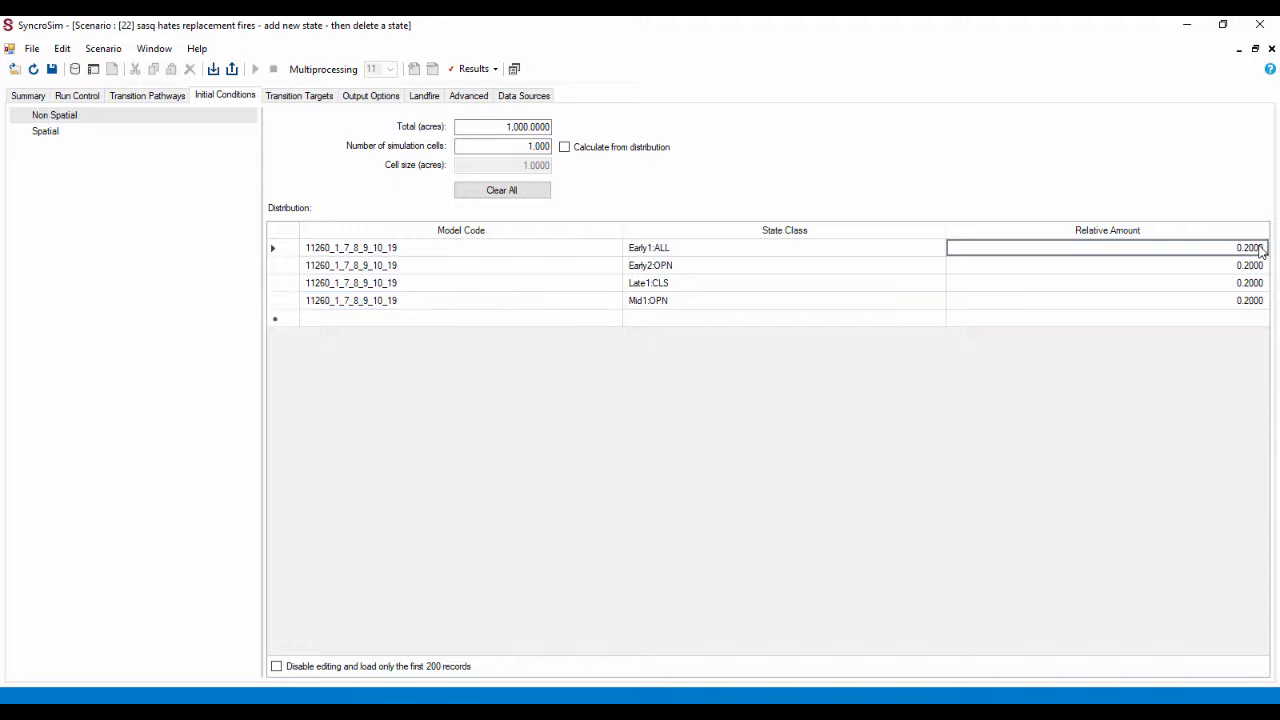
{"action": "key", "text": "BackSpace"}
{"action": "type", "text": ".25"}
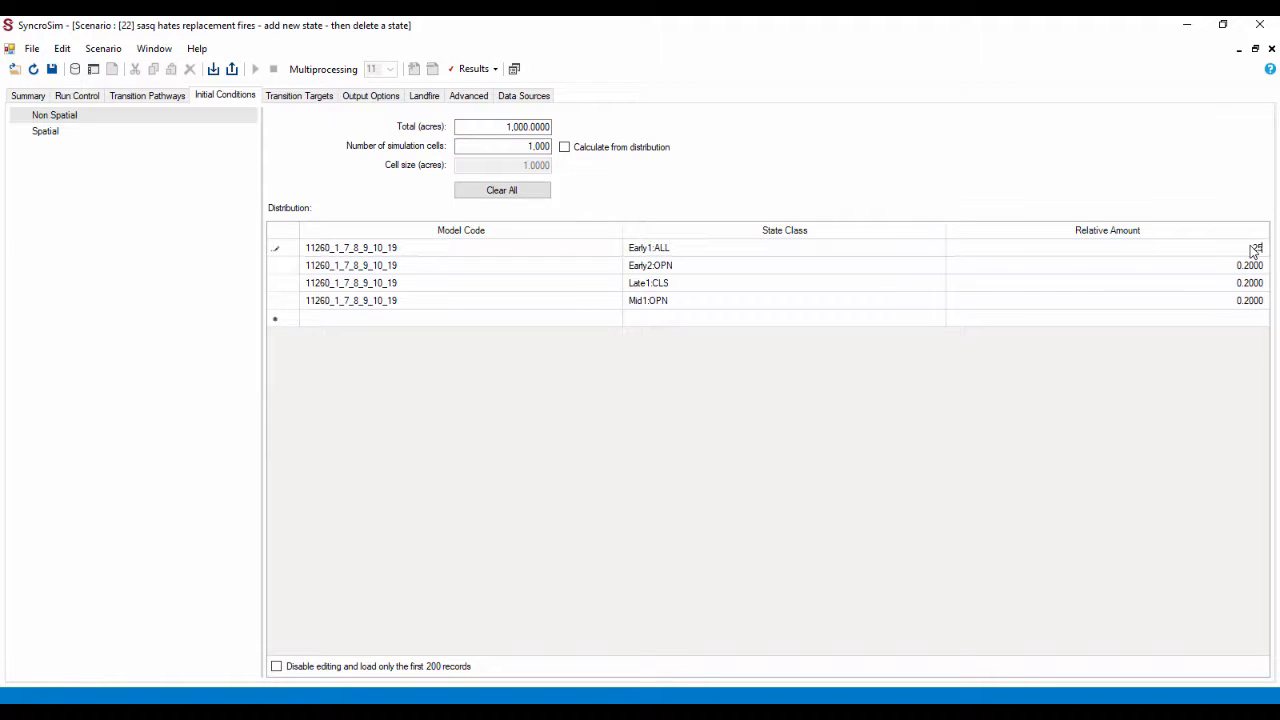
{"action": "key", "text": "Return"}
{"action": "key", "text": "BackSpace"}
{"action": "type", "text": ".25"}
{"action": "key", "text": "Return"}
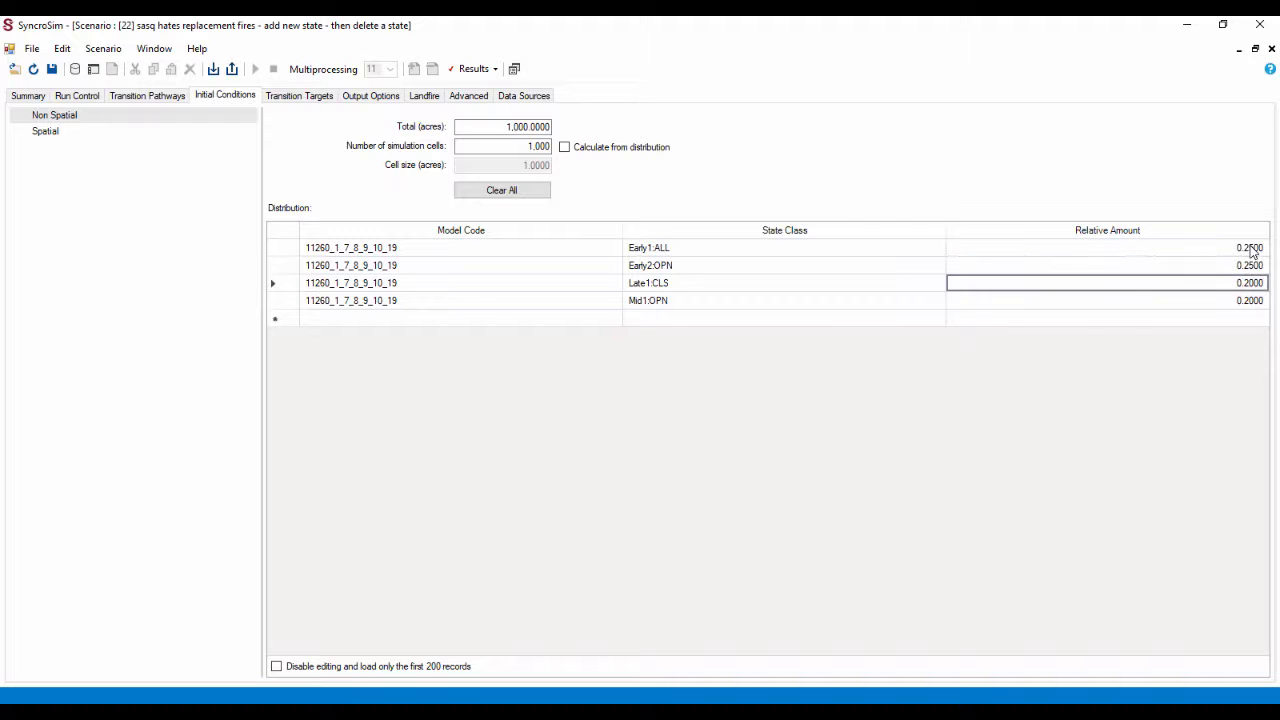
{"action": "key", "text": "BackSpace"}
{"action": "type", "text": ".25"}
{"action": "key", "text": "Return"}
{"action": "key", "text": "BackSpace"}
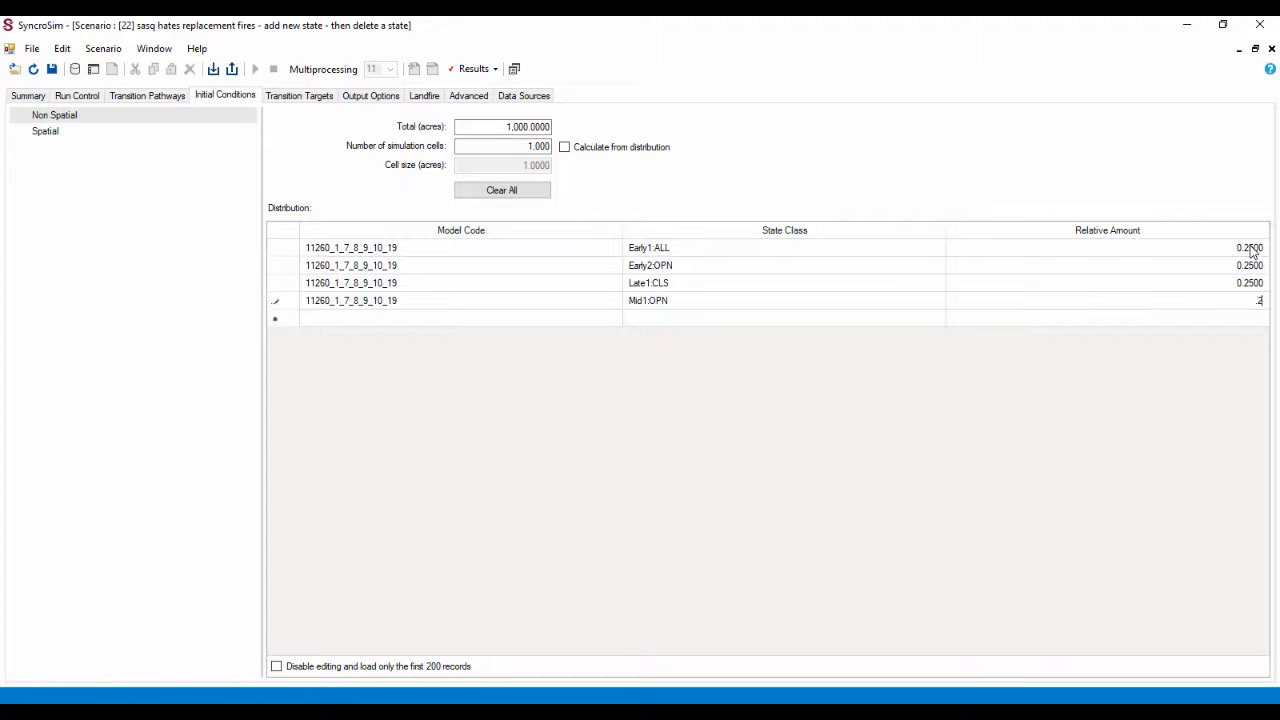
{"action": "type", "text": ".25"}
{"action": "key", "text": "Return"}
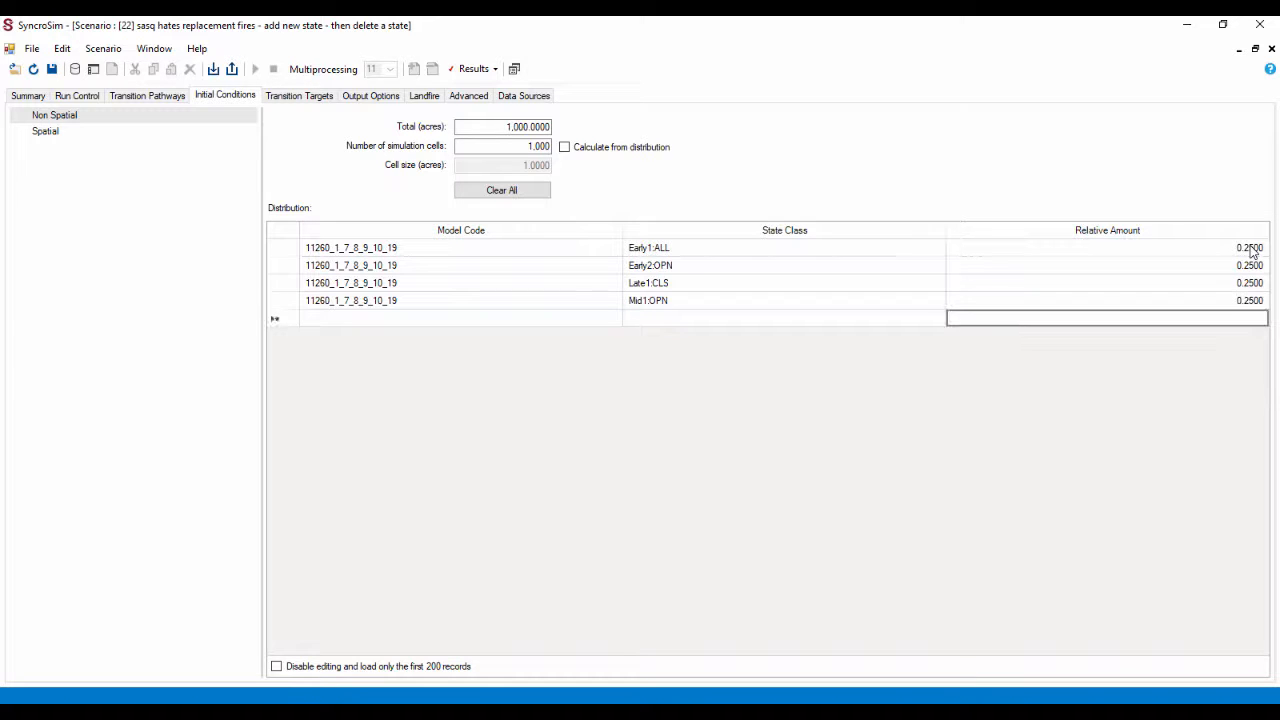
Step: Close the scenario's properties and run the scenario, agreeing to save the library first
{"action": "left_click", "coordinate": [1271, 48]}
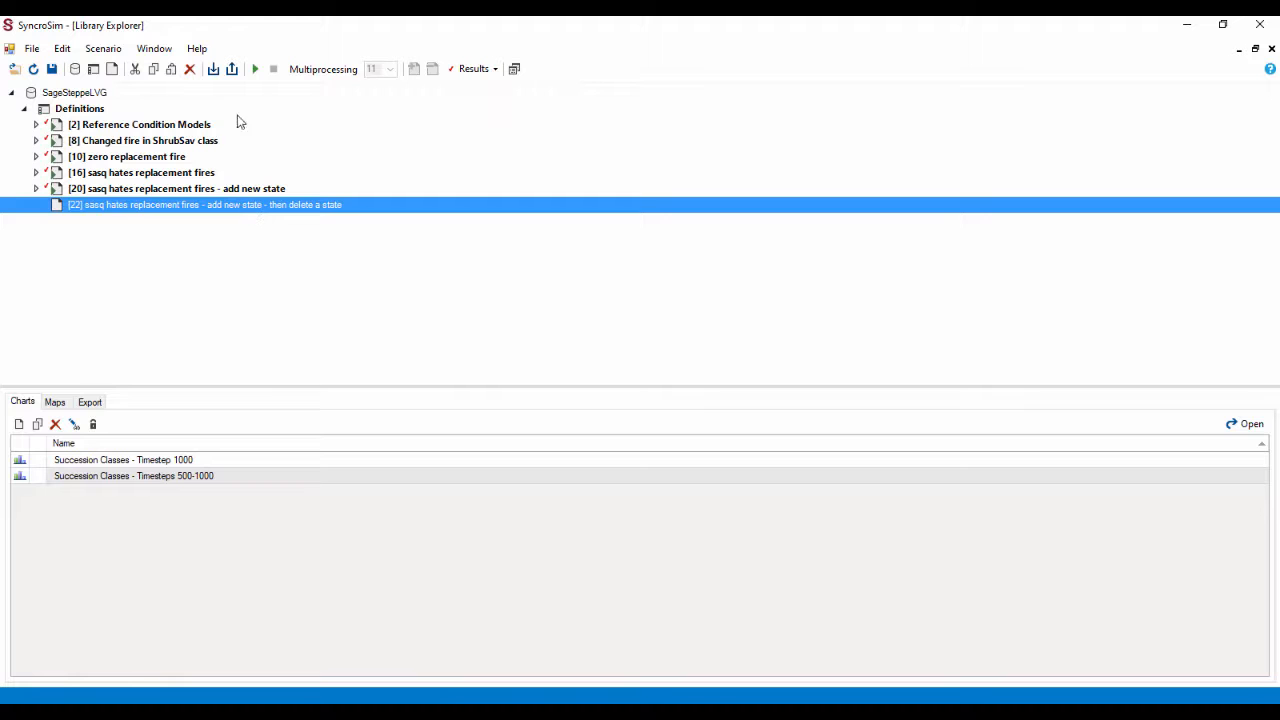
{"action": "left_click", "coordinate": [255, 69]}
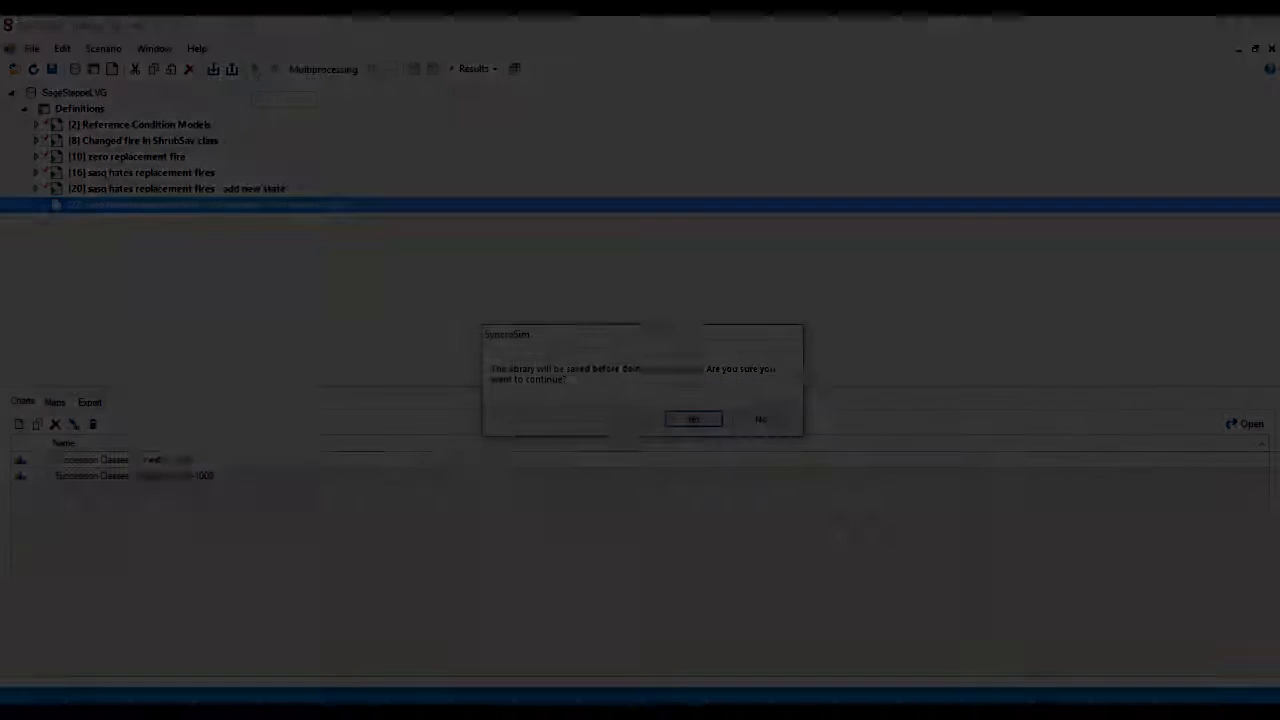
{"action": "key", "text": "Return"}
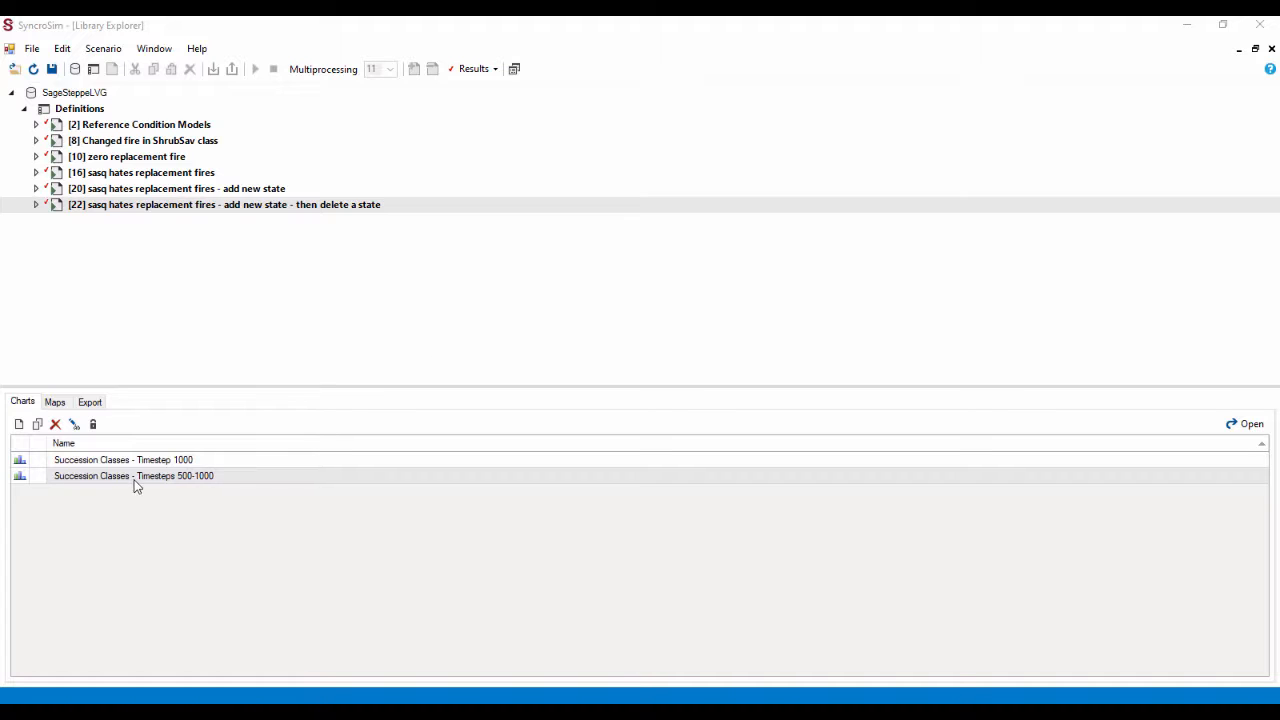
Step: Open the "Succession Classes - Timesteps 500-1000" chart and compare the scenarios' proportions for Early2:OPN and Mid1:OPN
{"action": "double_click", "coordinate": [197, 481]}
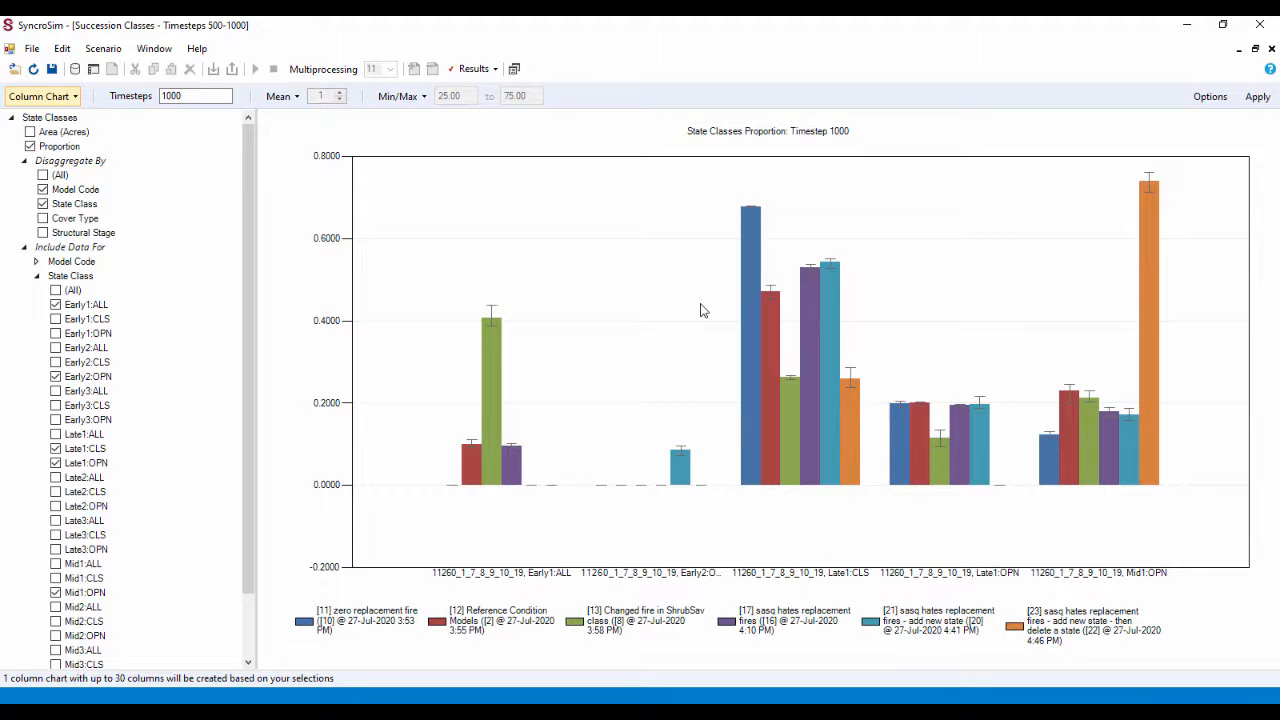
{"action": "left_click", "coordinate": [56, 377]}
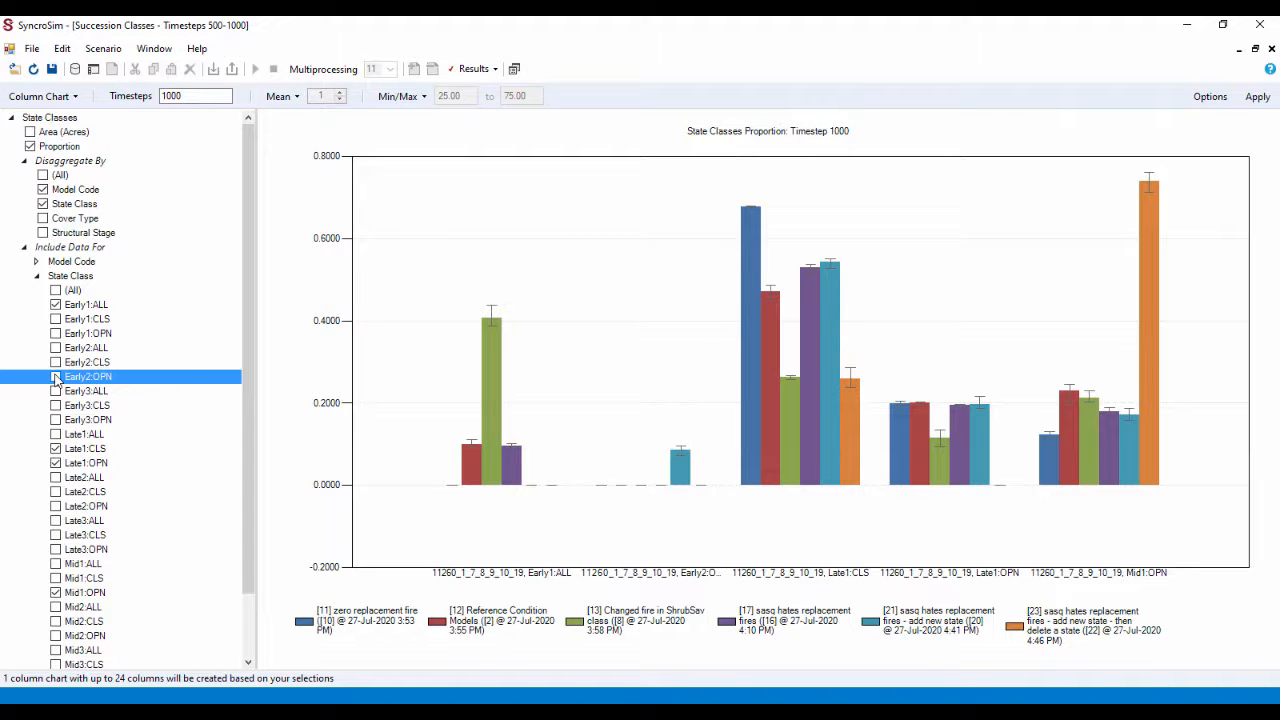
{"action": "left_click", "coordinate": [56, 377]}
{"action": "mouse_move", "coordinate": [691, 471]}
{"action": "mouse_move", "coordinate": [1152, 318]}
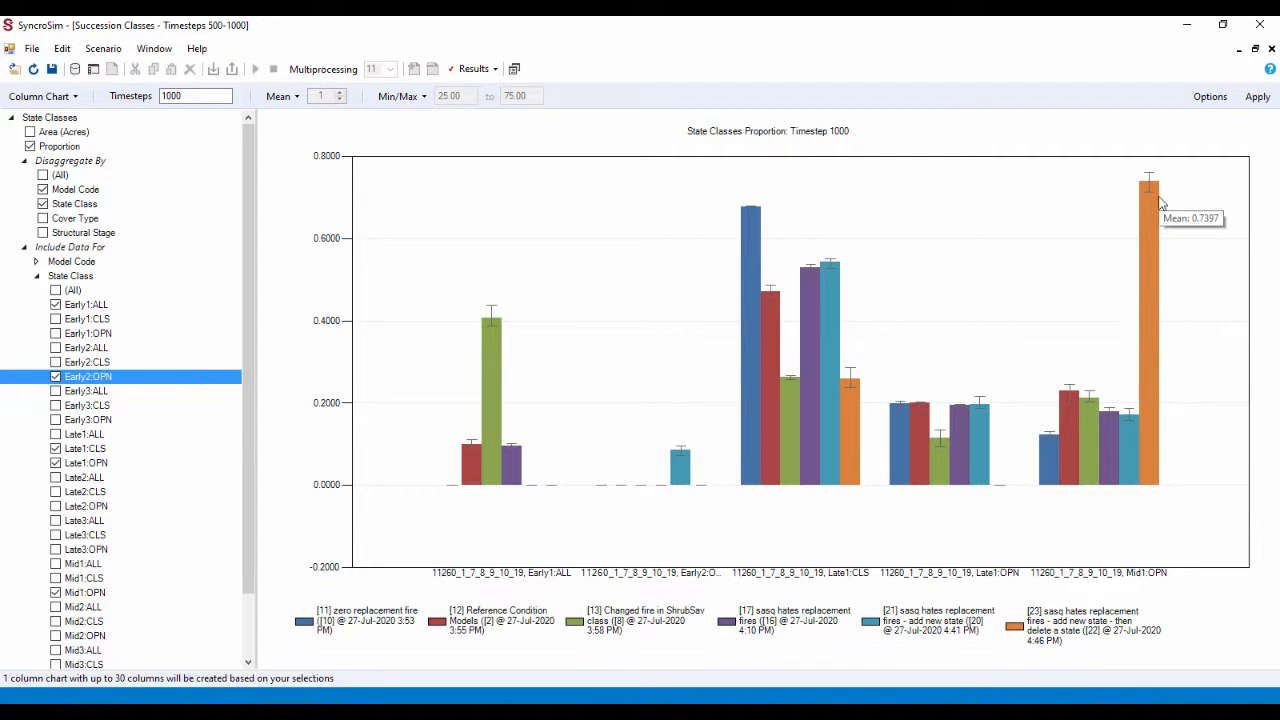
Step: Redraw the state class proportions as line charts covering timesteps 0-100
{"action": "left_click", "coordinate": [75, 97]}
{"action": "left_click", "coordinate": [90, 115]}
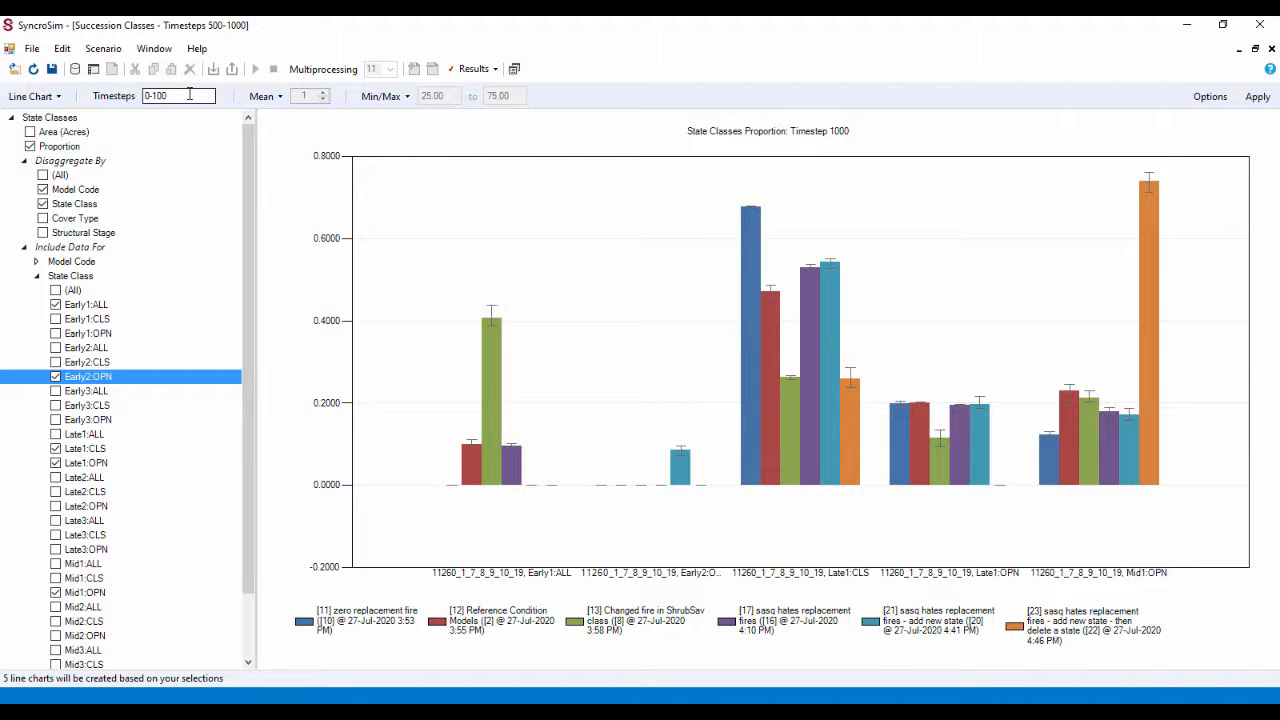
{"action": "left_click", "coordinate": [1257, 97]}
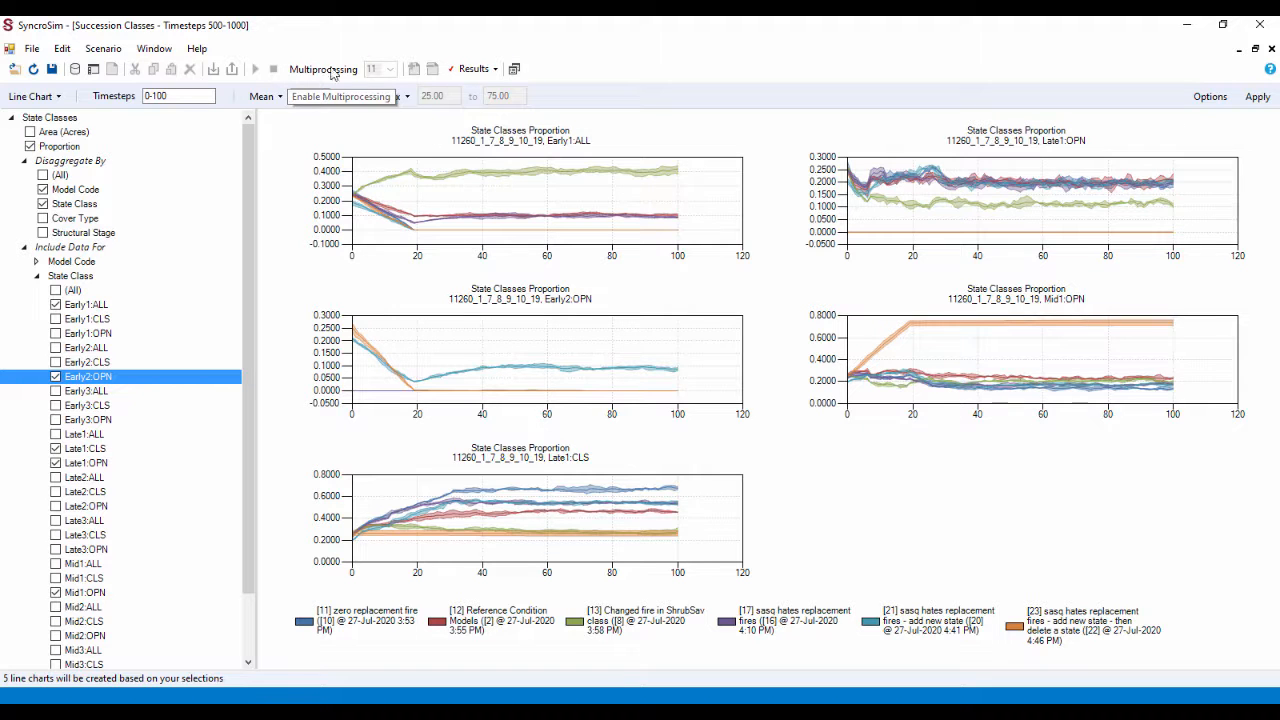
Step: Limit the charted results to the "sasq hates replacement fires - add new state - then delete a state" scenario only
{"action": "left_click", "coordinate": [487, 72]}
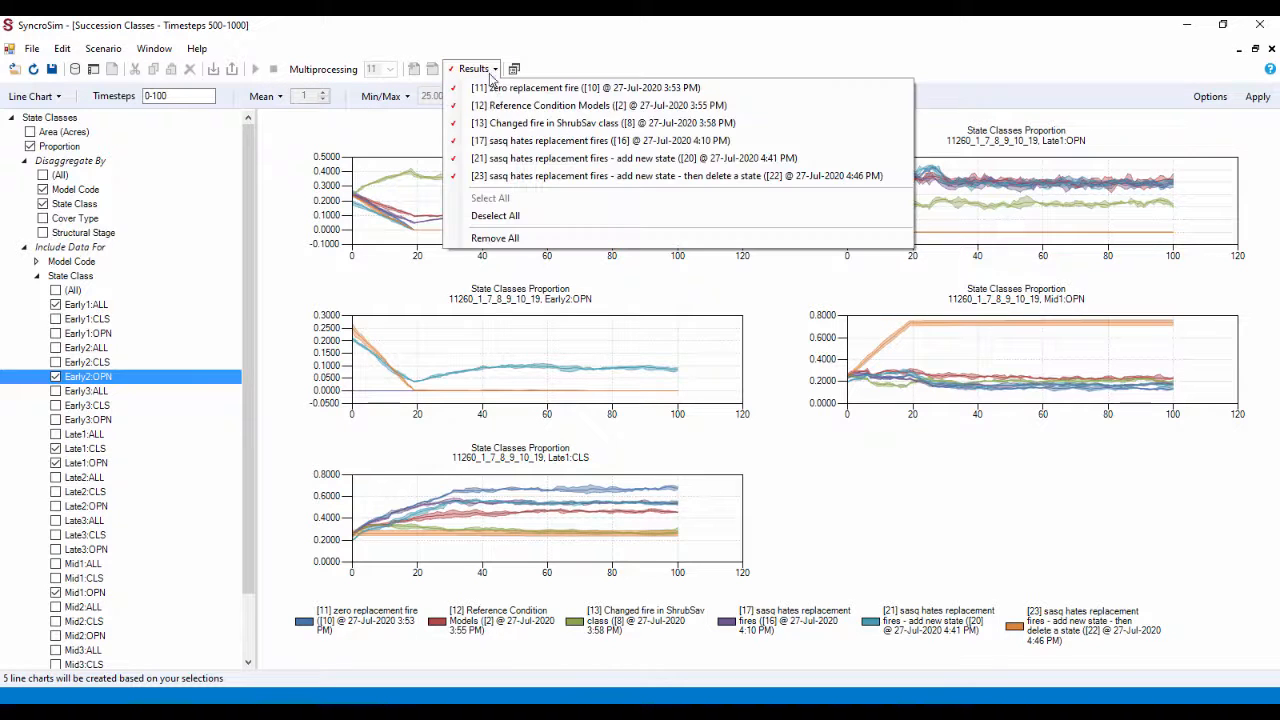
{"action": "left_click", "coordinate": [530, 225]}
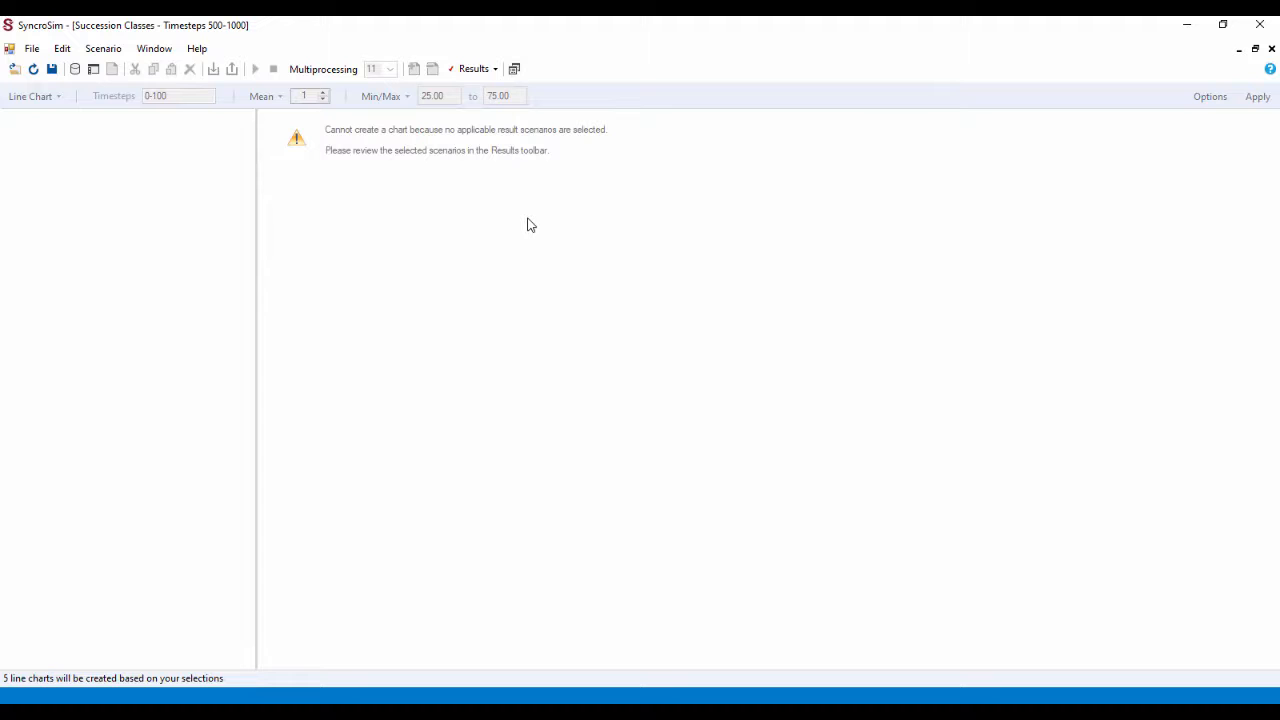
{"action": "left_click", "coordinate": [496, 69]}
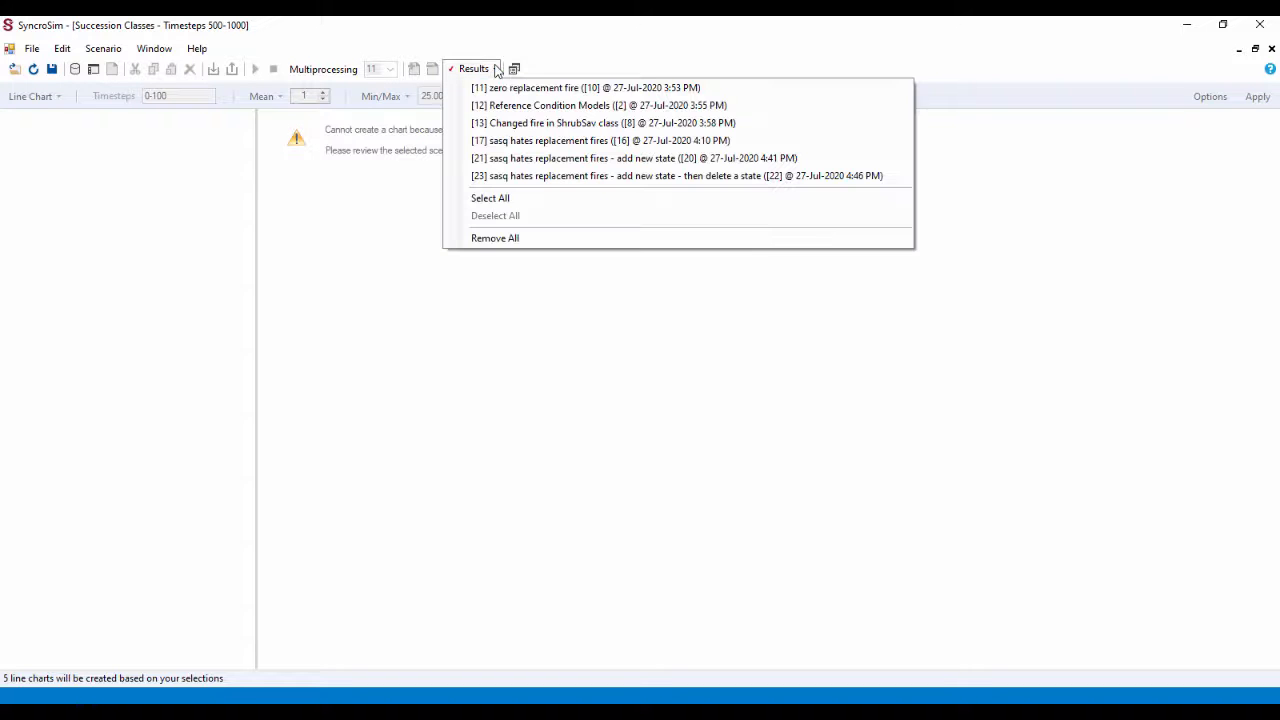
{"action": "left_click", "coordinate": [553, 177]}
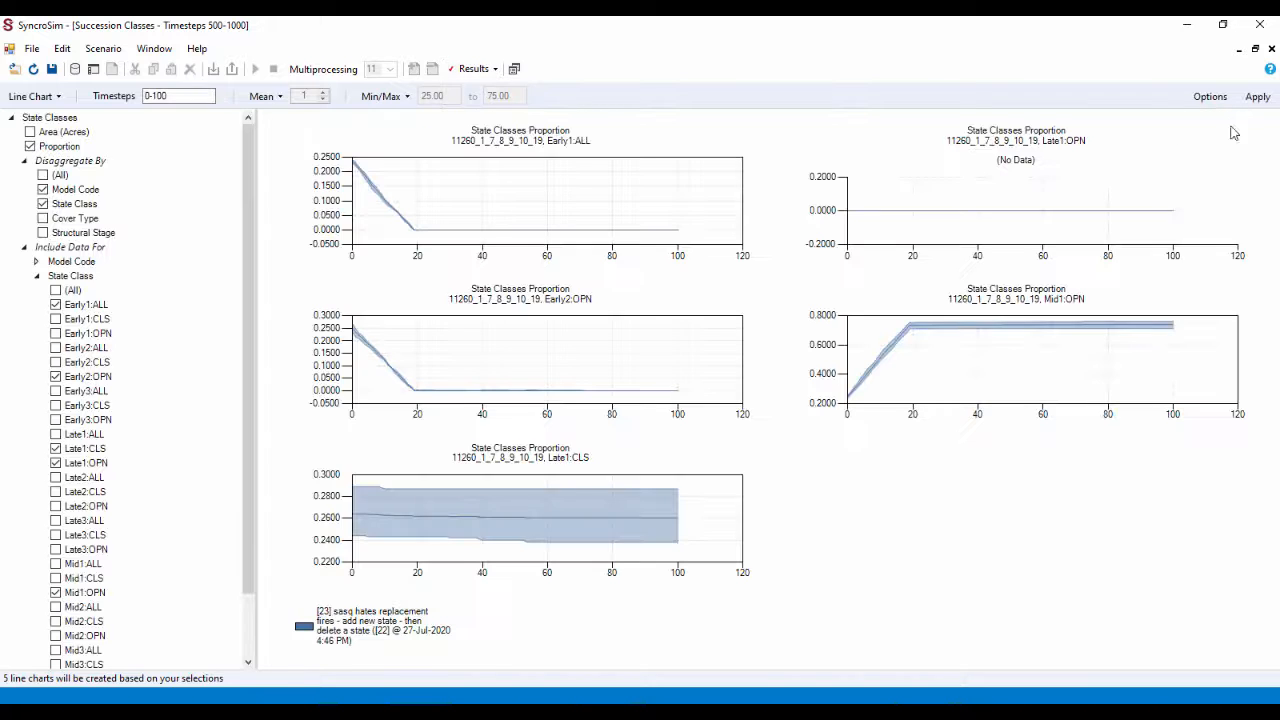